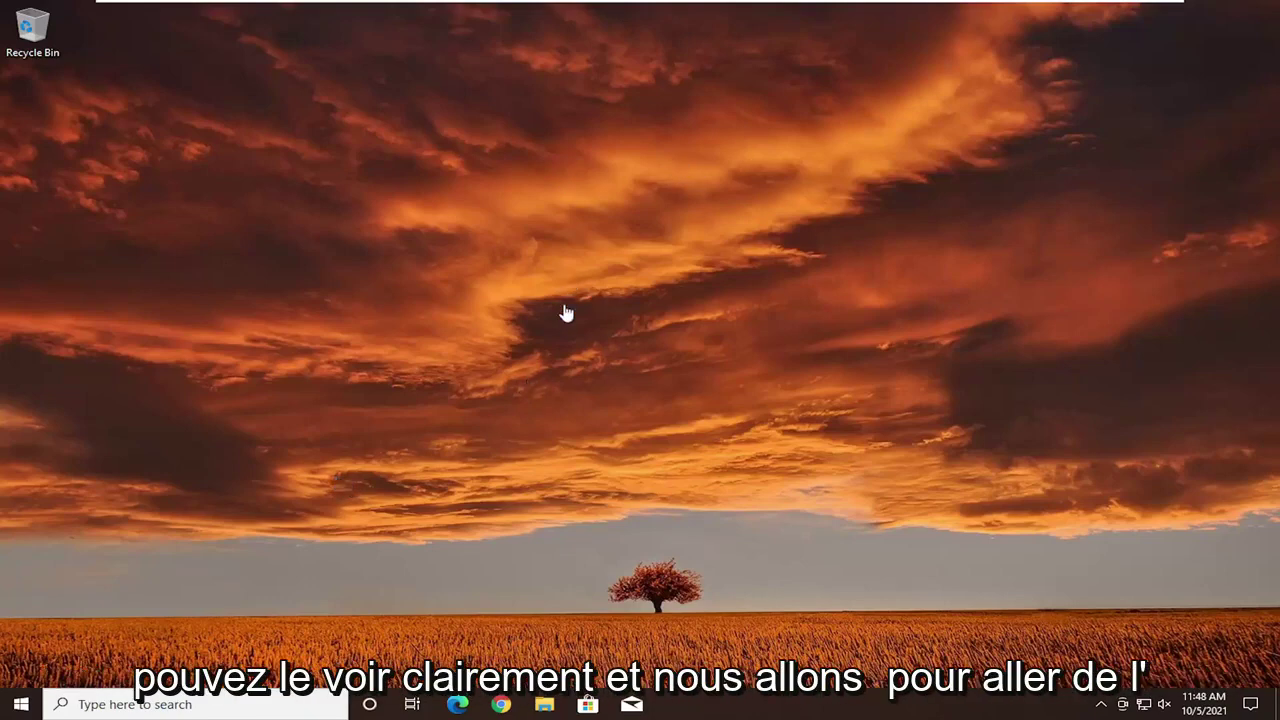
Step: Launch Disk Management from a Start search for 'disk management' and move its window right
{"action": "left_click", "coordinate": [21, 704]}
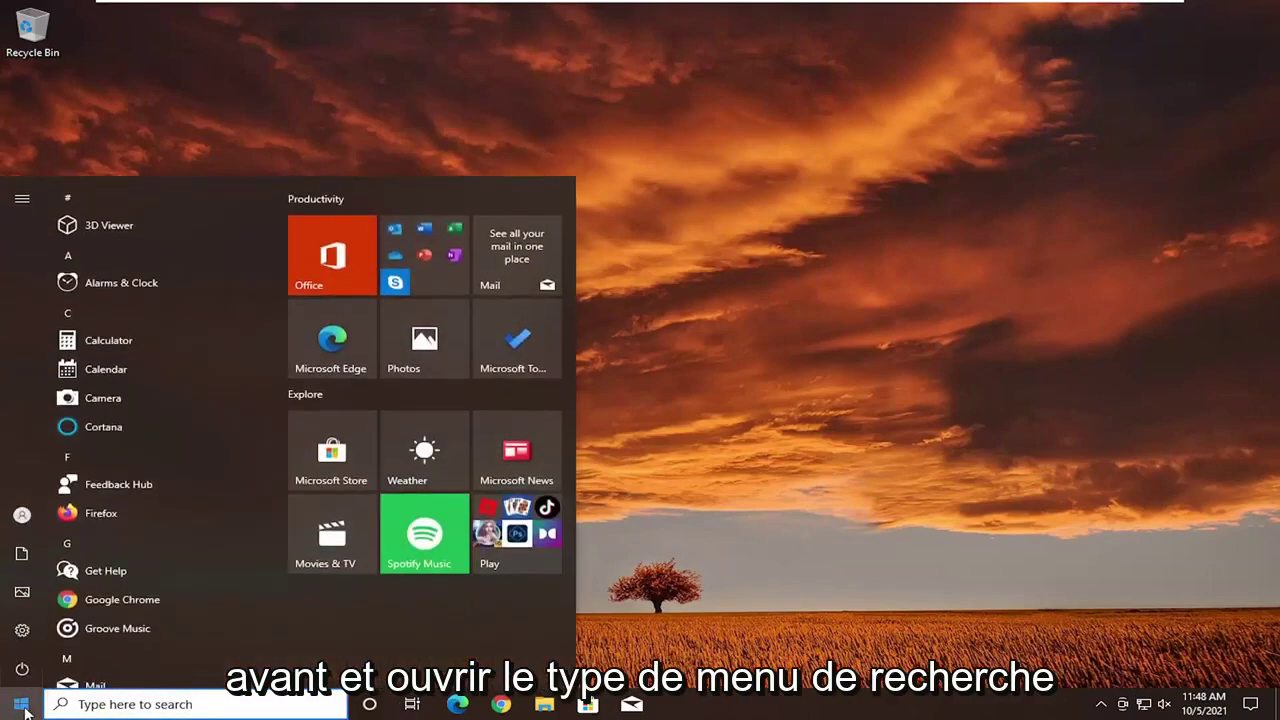
{"action": "type", "text": "disk management"}
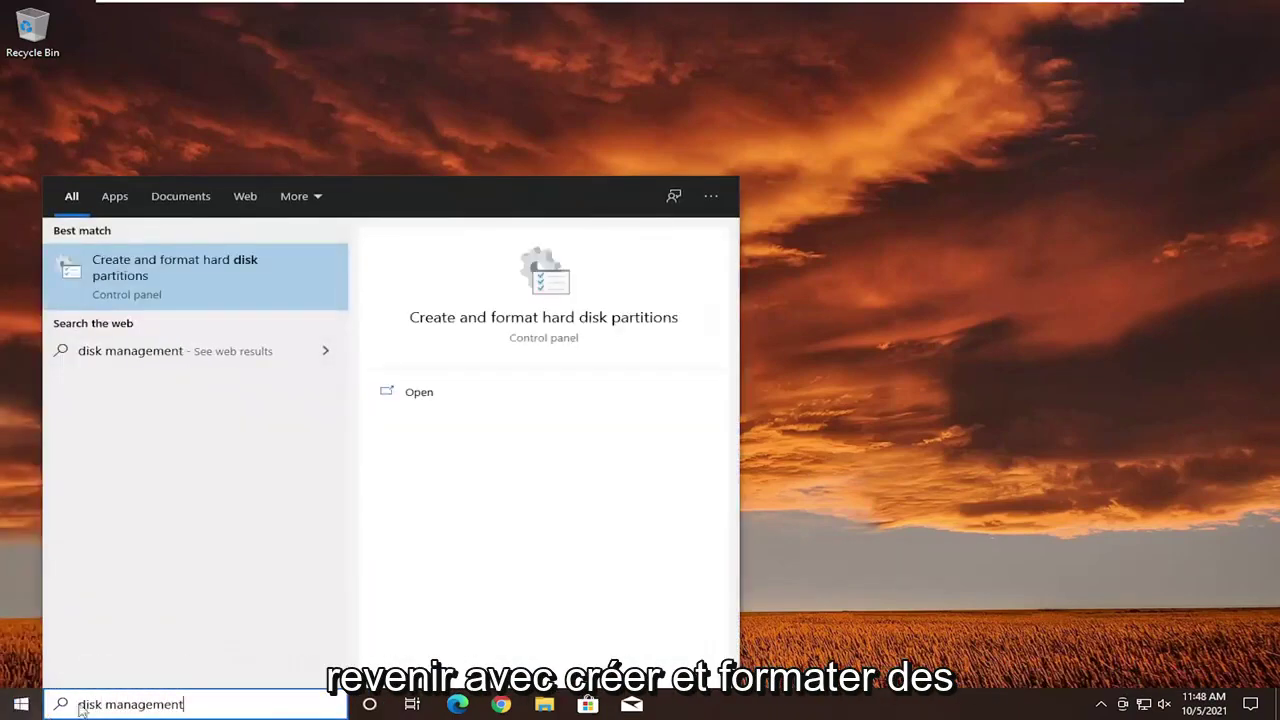
{"action": "left_click", "coordinate": [180, 277]}
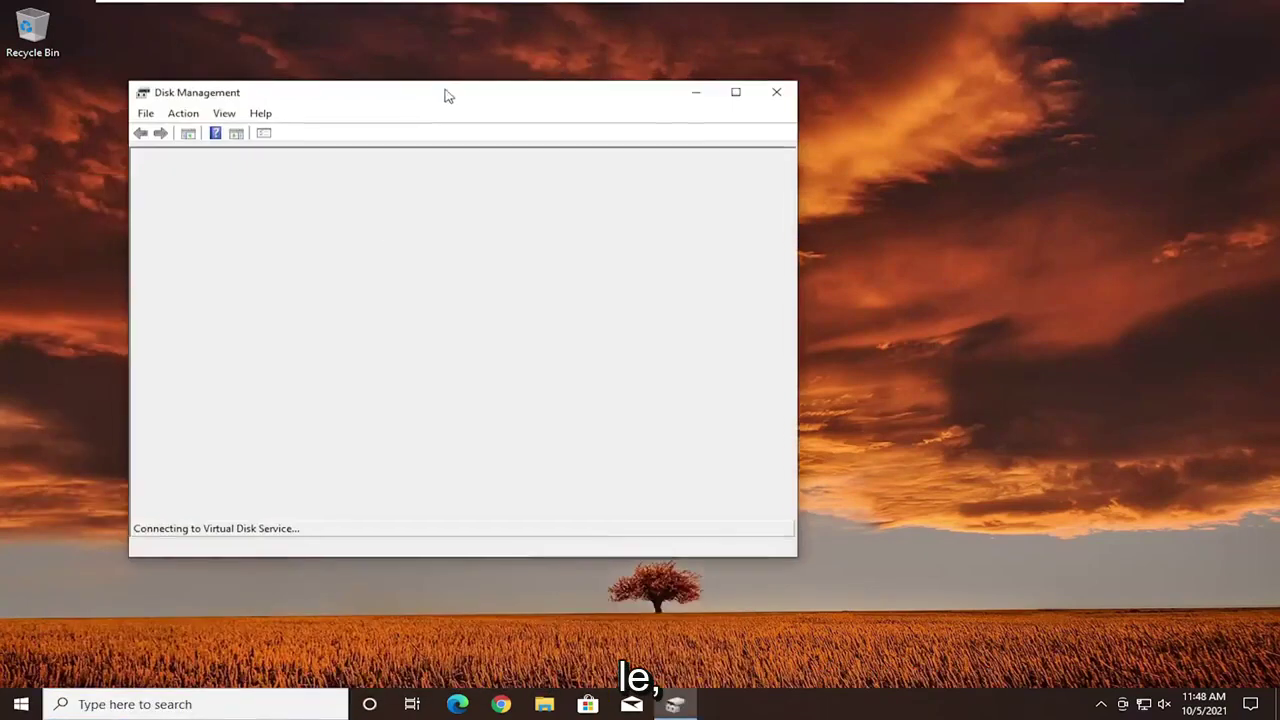
{"action": "left_click_drag", "start_coordinate": [448, 95], "coordinate": [663, 89]}
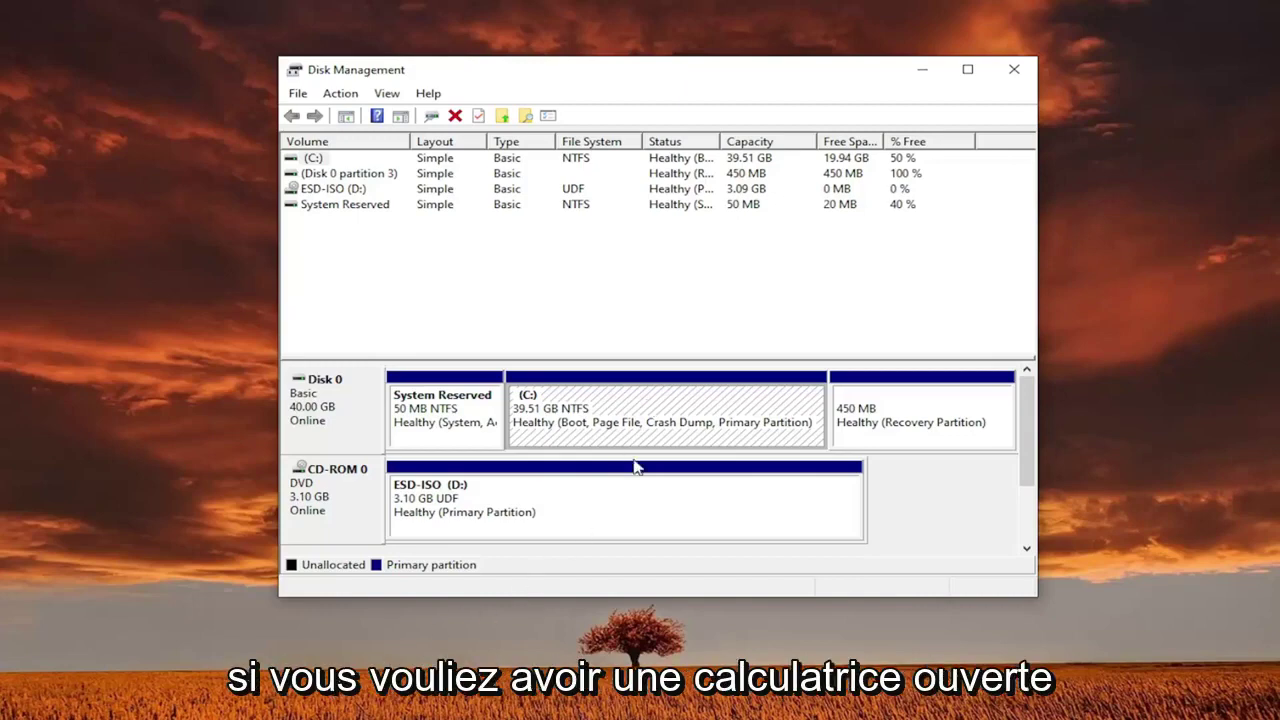
Step: Open Shrink Volume for C: and enter 15380 MB as the amount to shrink
{"action": "right_click", "coordinate": [588, 402]}
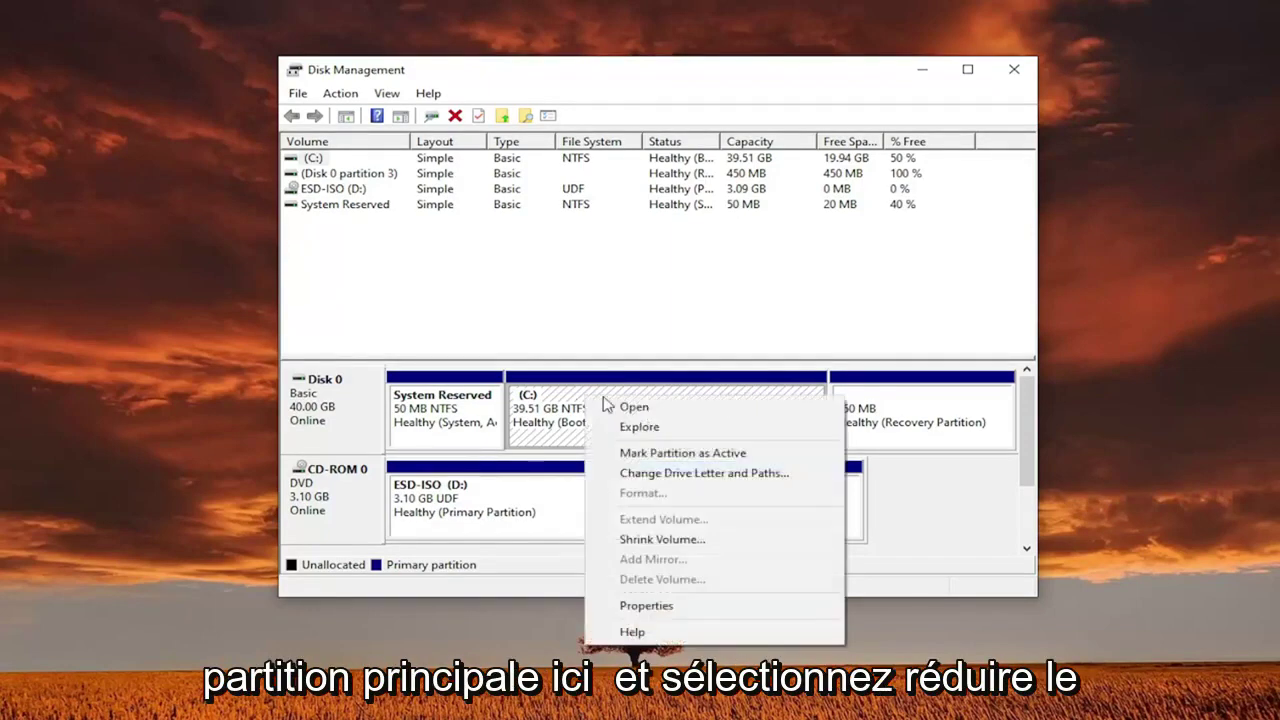
{"action": "left_click", "coordinate": [662, 539]}
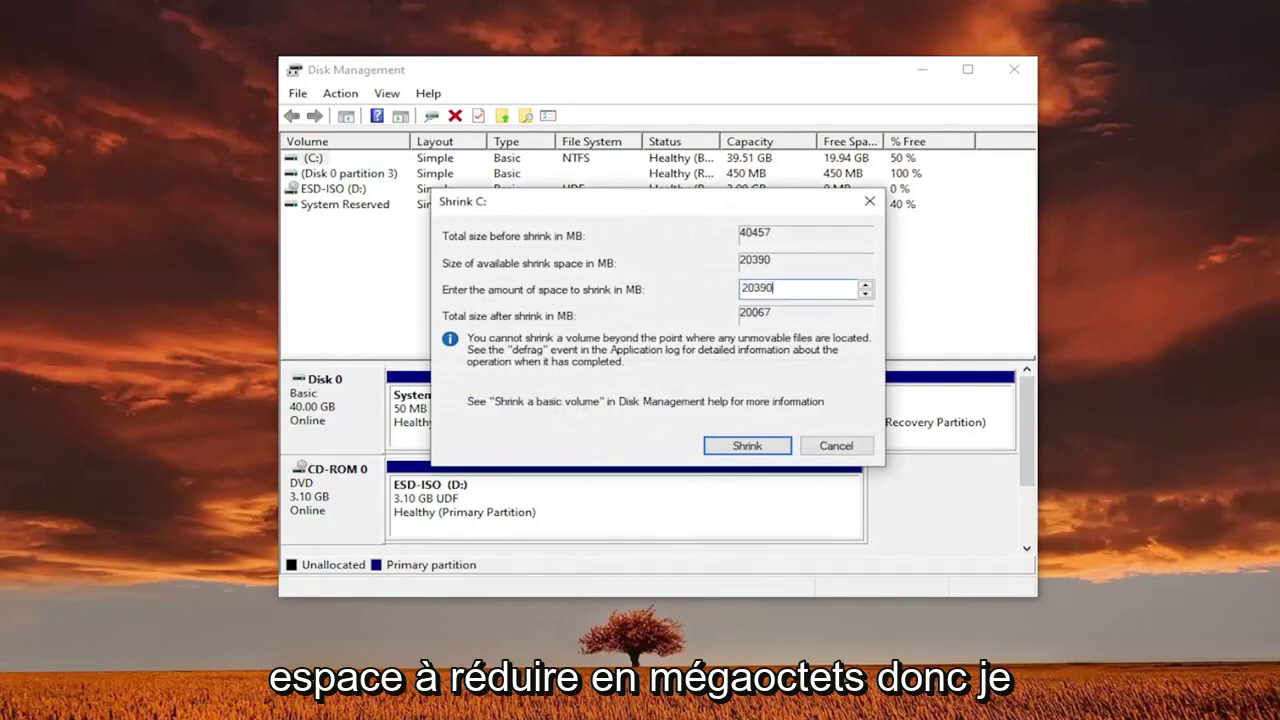
{"action": "type", "text": "15"}
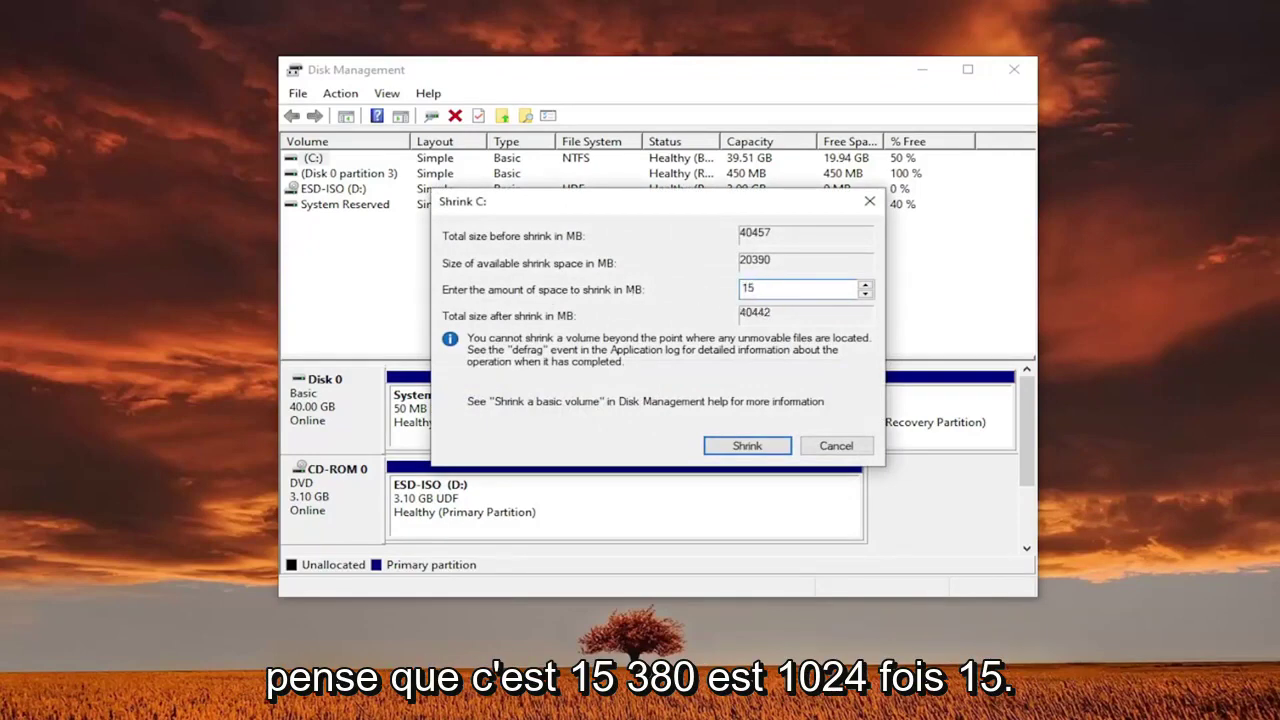
{"action": "type", "text": "380"}
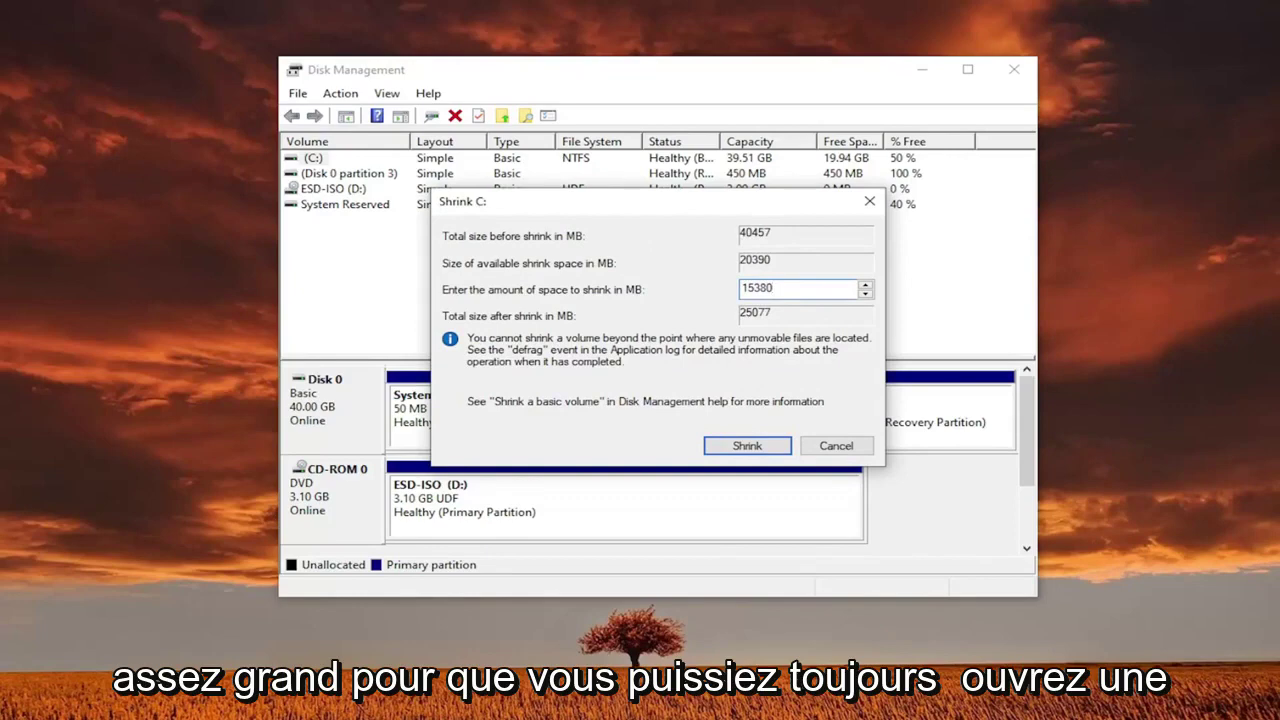
Step: Compute 1024 × 15 in Calculator to get 15 GB in megabytes
{"action": "key", "text": "super"}
{"action": "type", "text": "calc"}
{"action": "key", "text": "Return"}
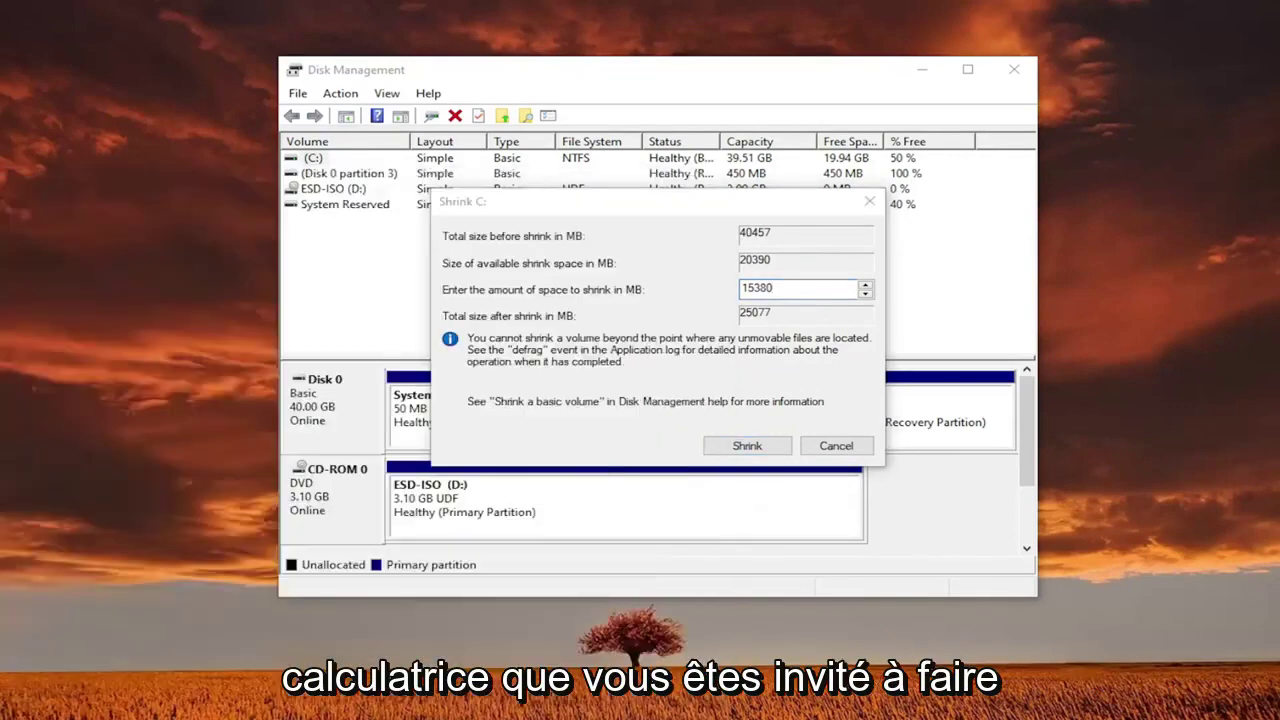
{"action": "type", "text": "1024"}
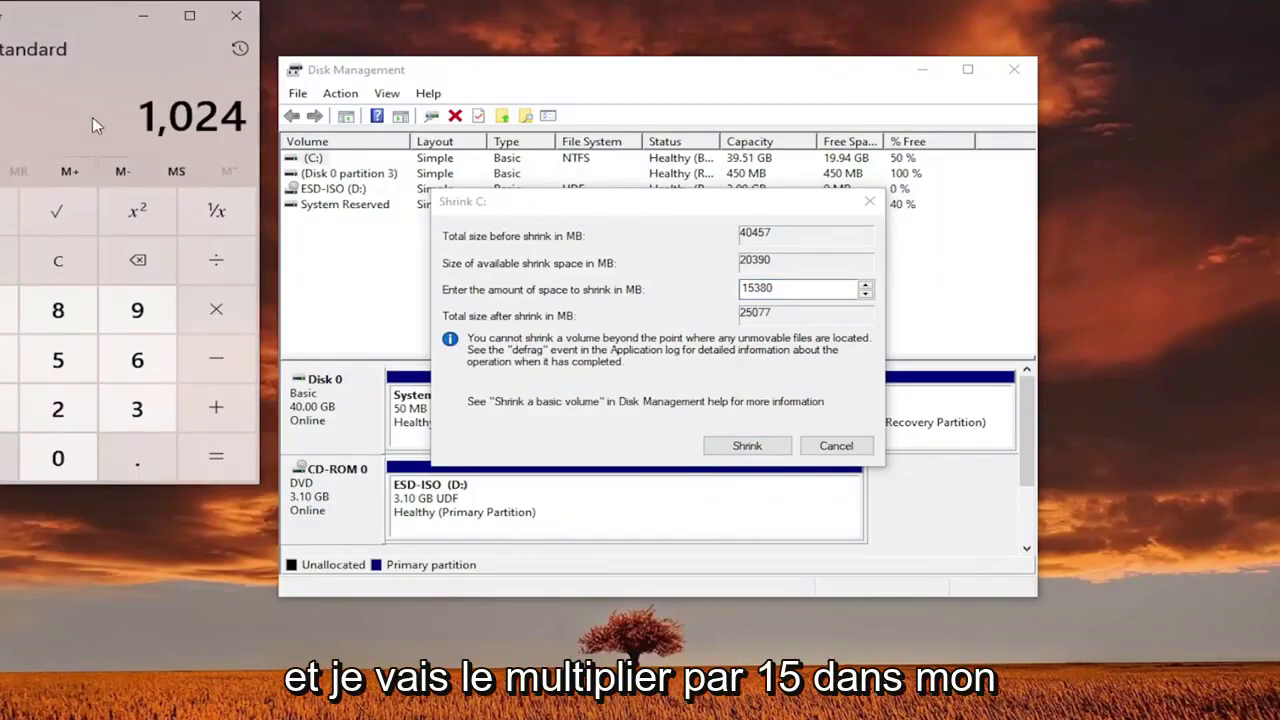
{"action": "key", "text": "asterisk"}
{"action": "type", "text": "15"}
{"action": "key", "text": "Return"}
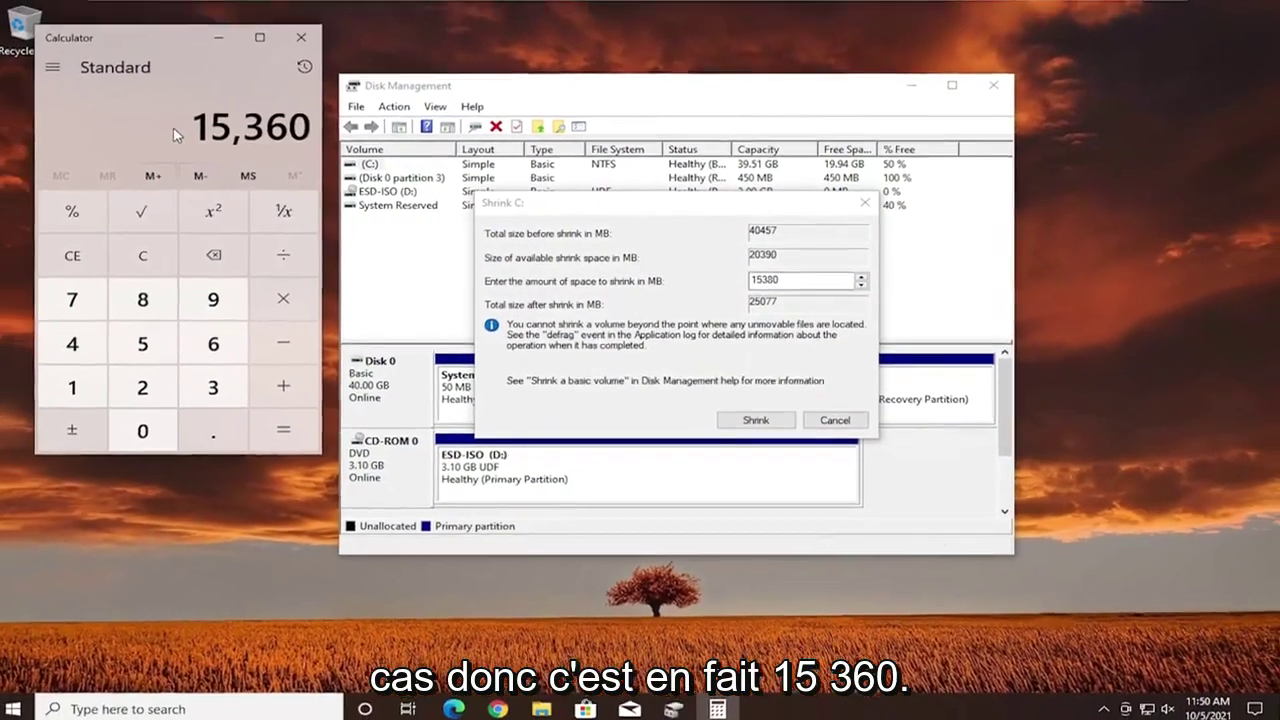
Step: Correct the shrink amount to 15360 MB and shrink C:
{"action": "left_click_drag", "start_coordinate": [768, 280], "coordinate": [781, 280]}
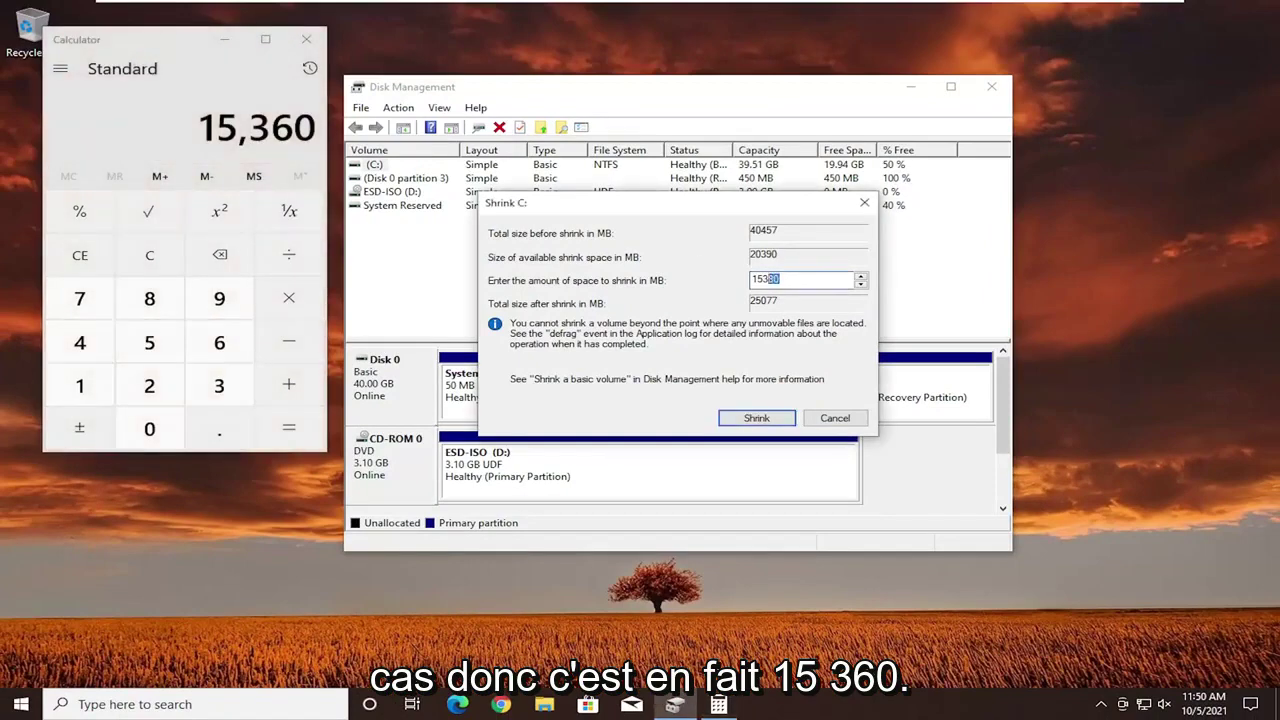
{"action": "type", "text": "60"}
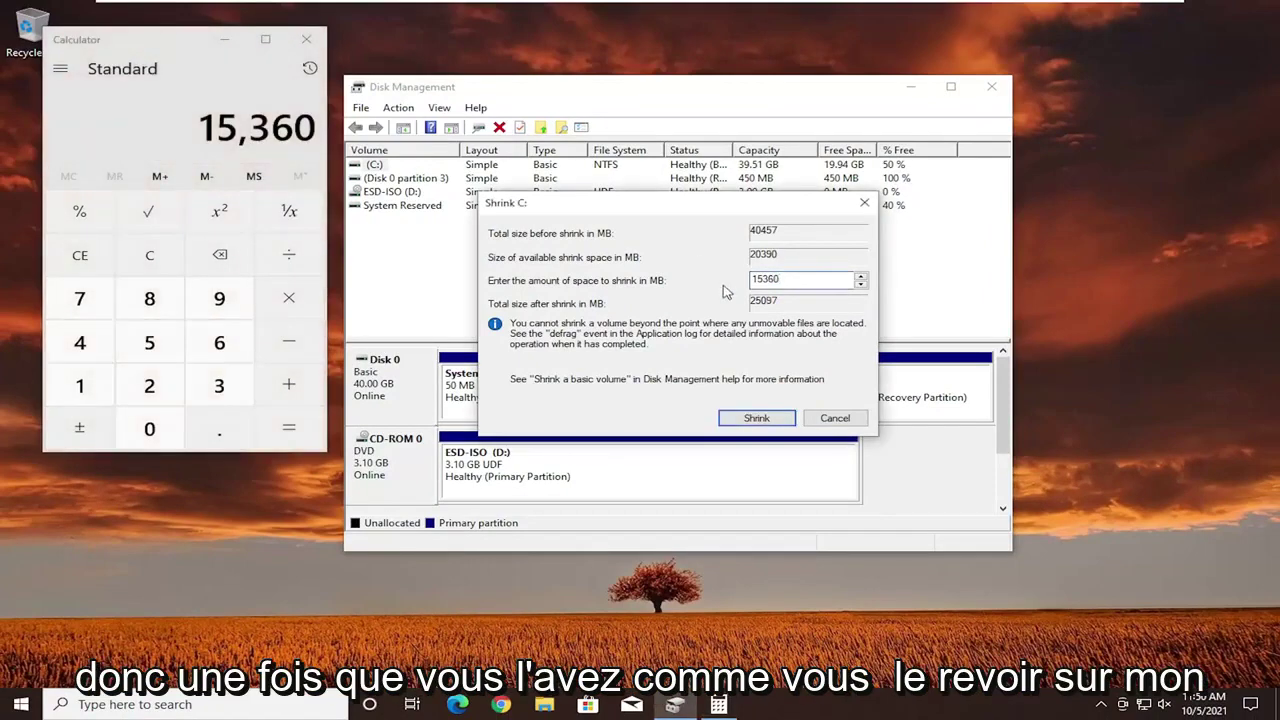
{"action": "left_click", "coordinate": [306, 39]}
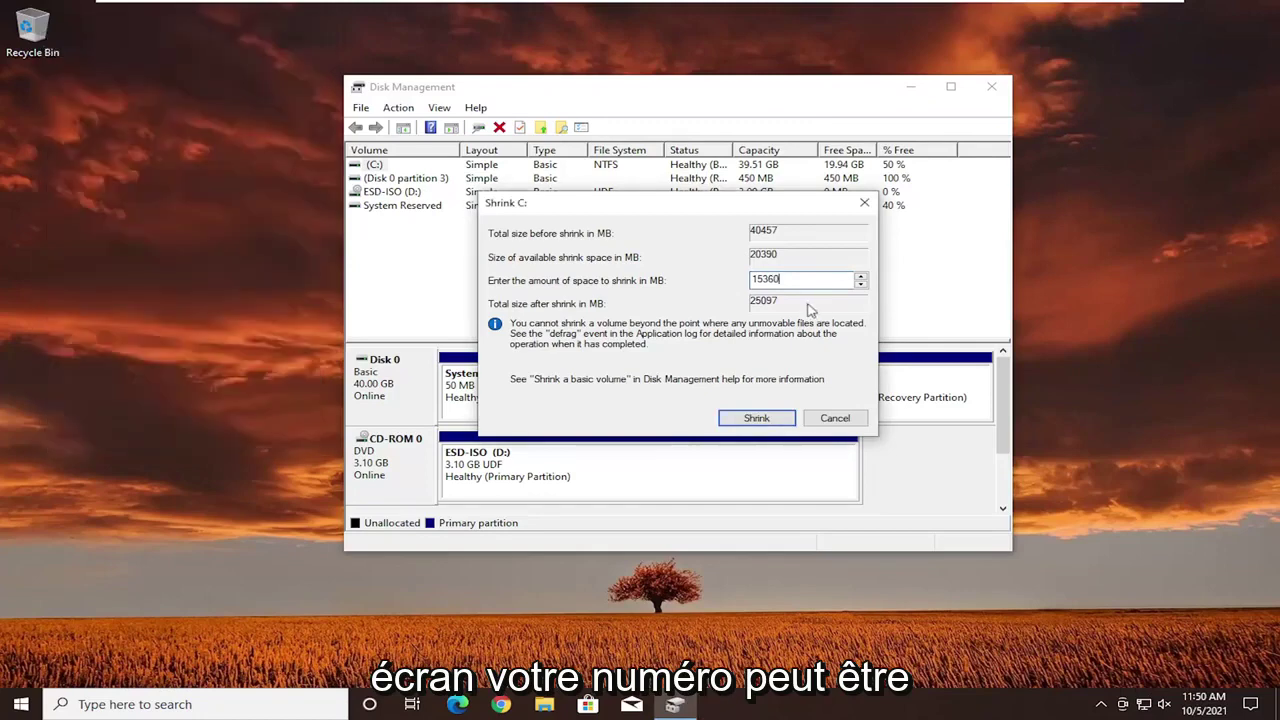
{"action": "left_click", "coordinate": [757, 418]}
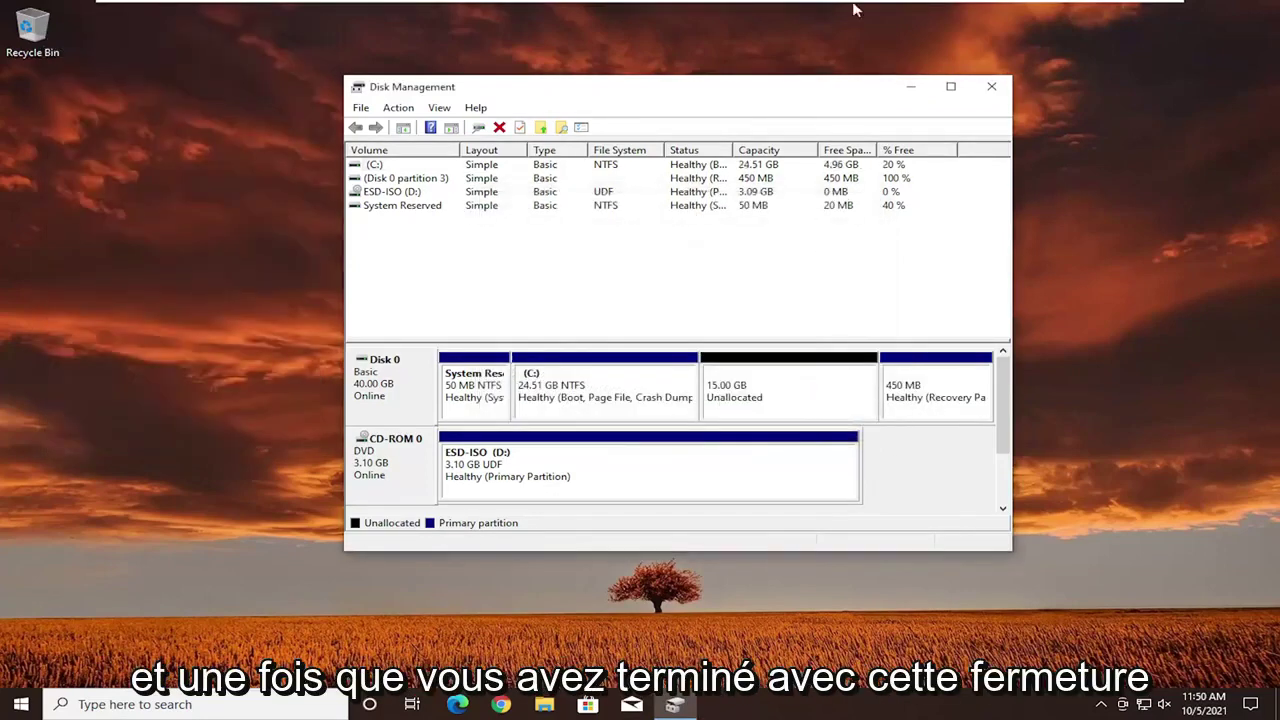
Step: Close Disk Management and restart Windows from the Start button's power menu
{"action": "left_click", "coordinate": [991, 86]}
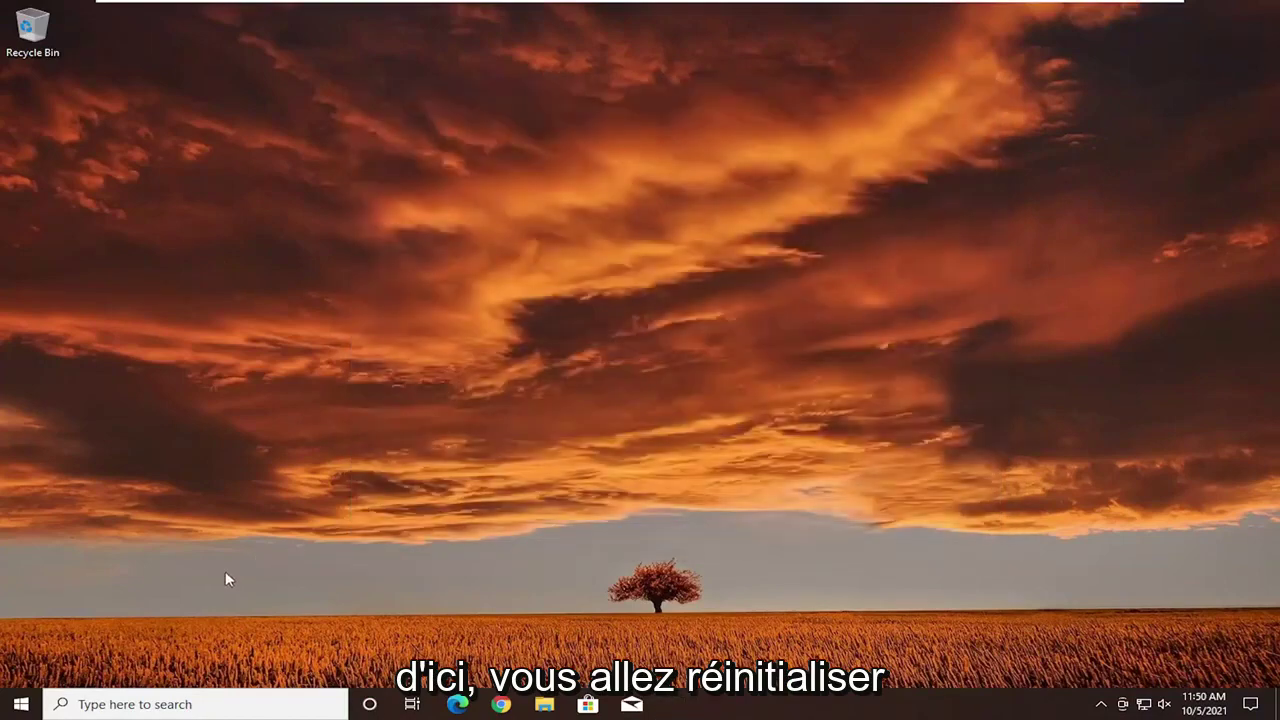
{"action": "right_click", "coordinate": [16, 712]}
{"action": "mouse_move", "coordinate": [80, 664]}
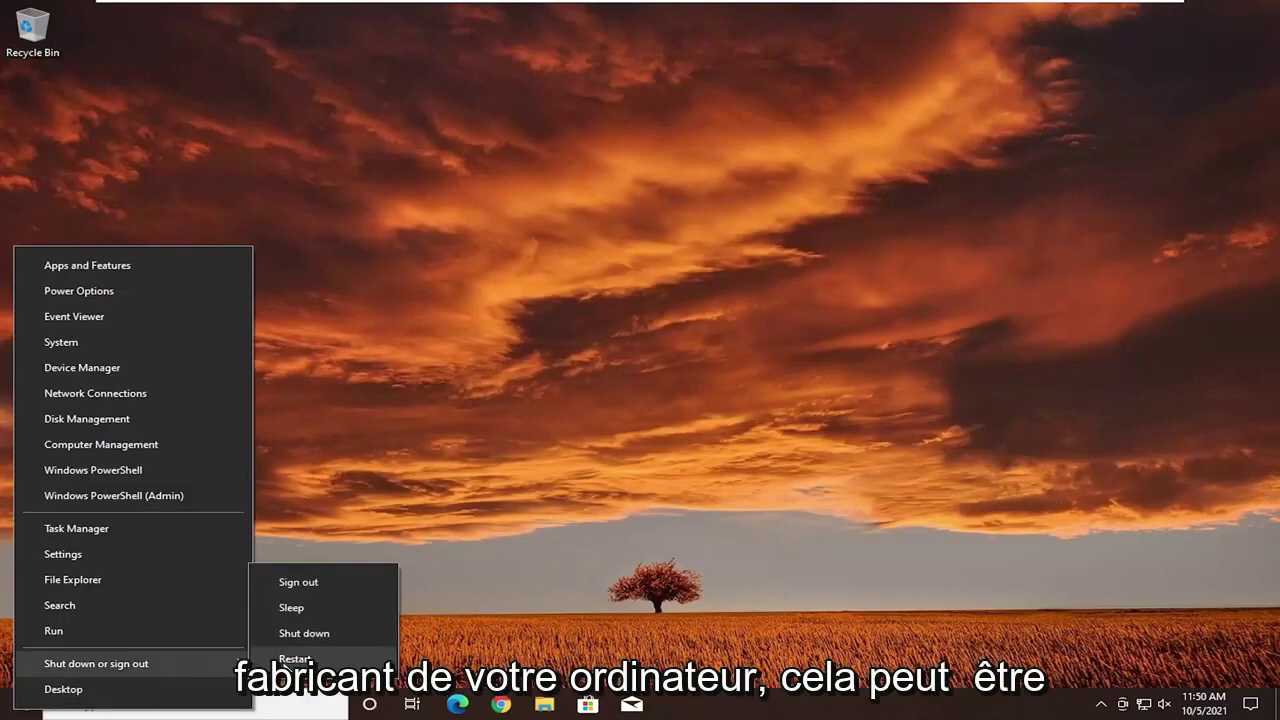
{"action": "left_click", "coordinate": [285, 662]}
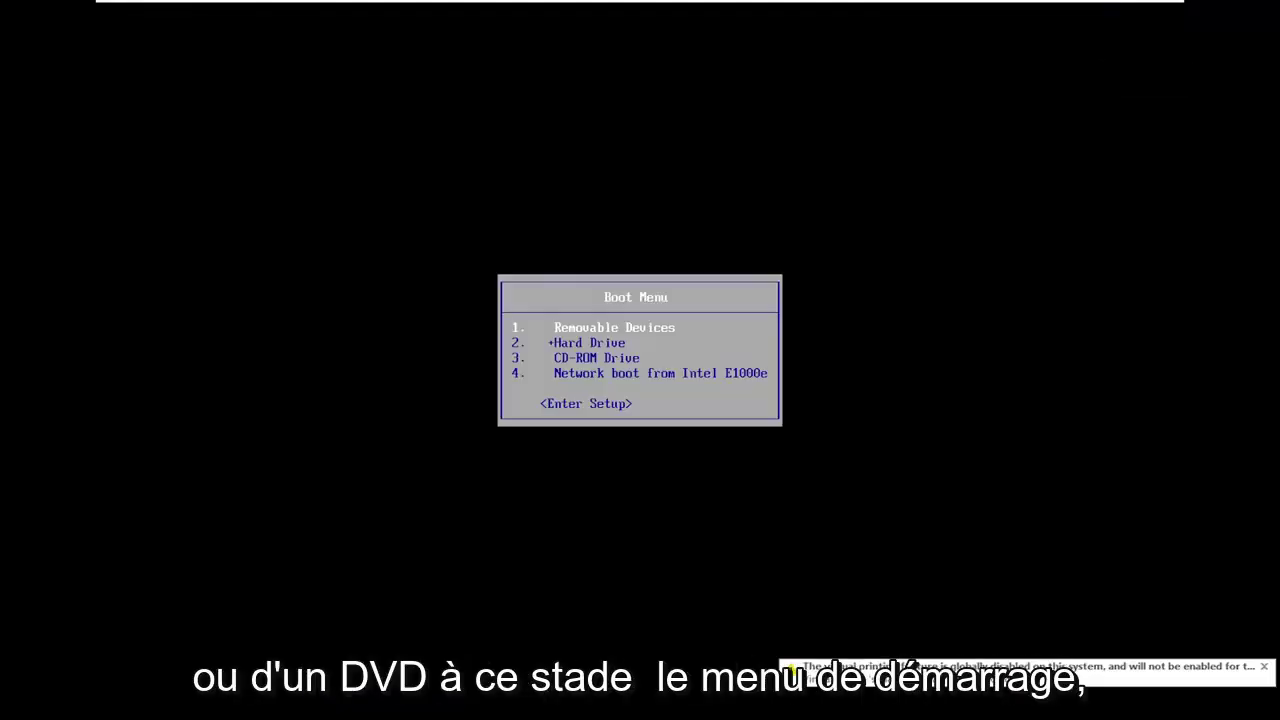
Step: Select CD-ROM Drive in the Boot Menu and confirm booting from the installation DVD
{"action": "key", "text": "Down"}
{"action": "key", "text": "Down"}
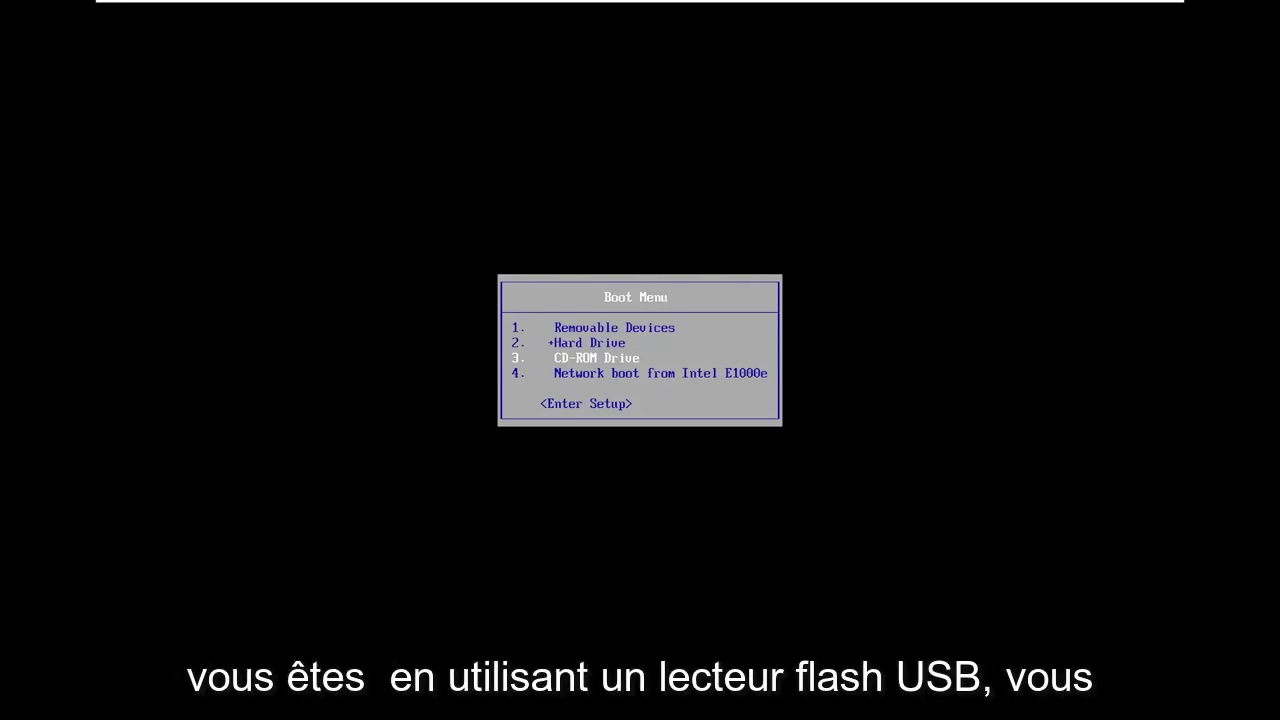
{"action": "key", "text": "Return"}
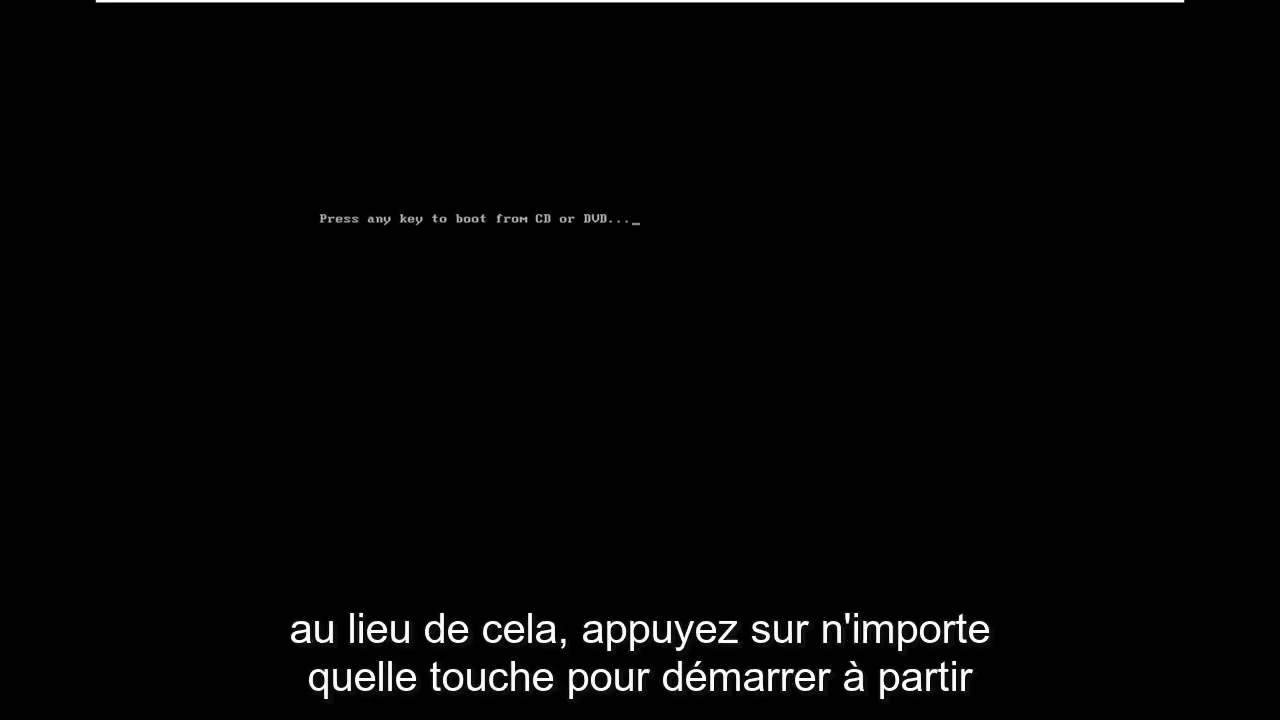
{"action": "key", "text": "Return"}
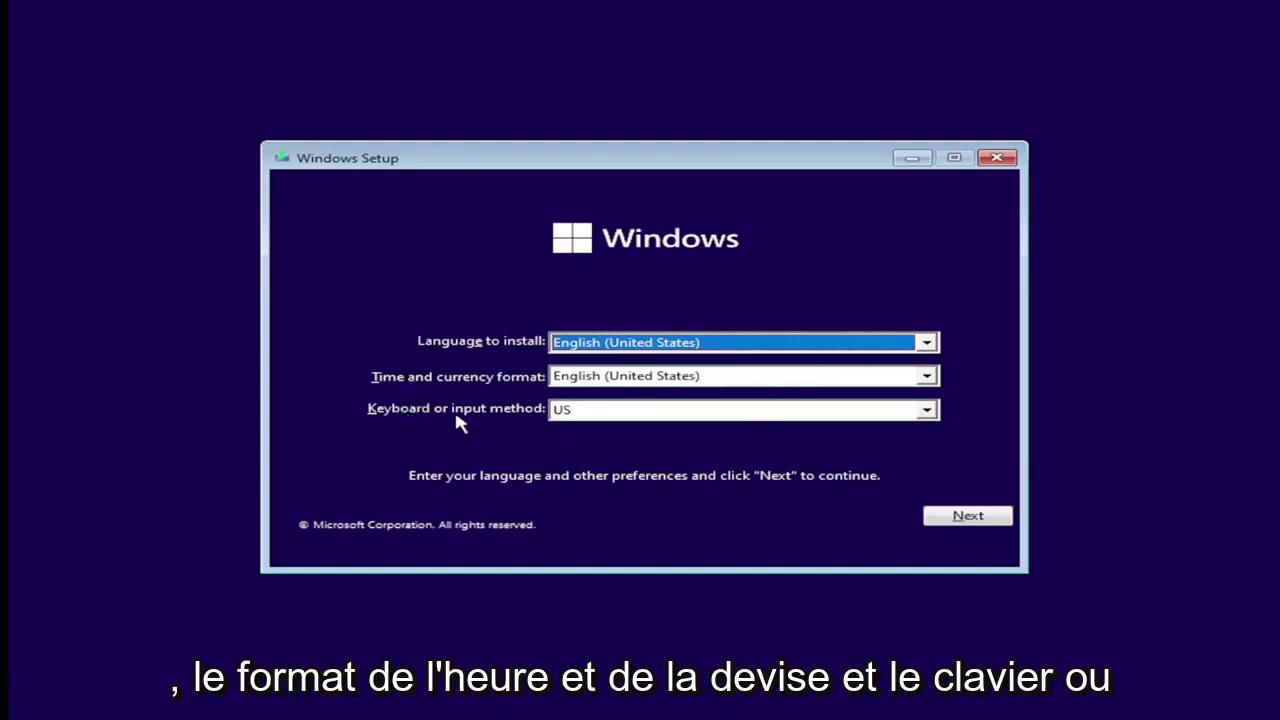
Step: Keep English (United States) defaults, start Install now, skip the product key and accept the license
{"action": "left_click", "coordinate": [935, 517]}
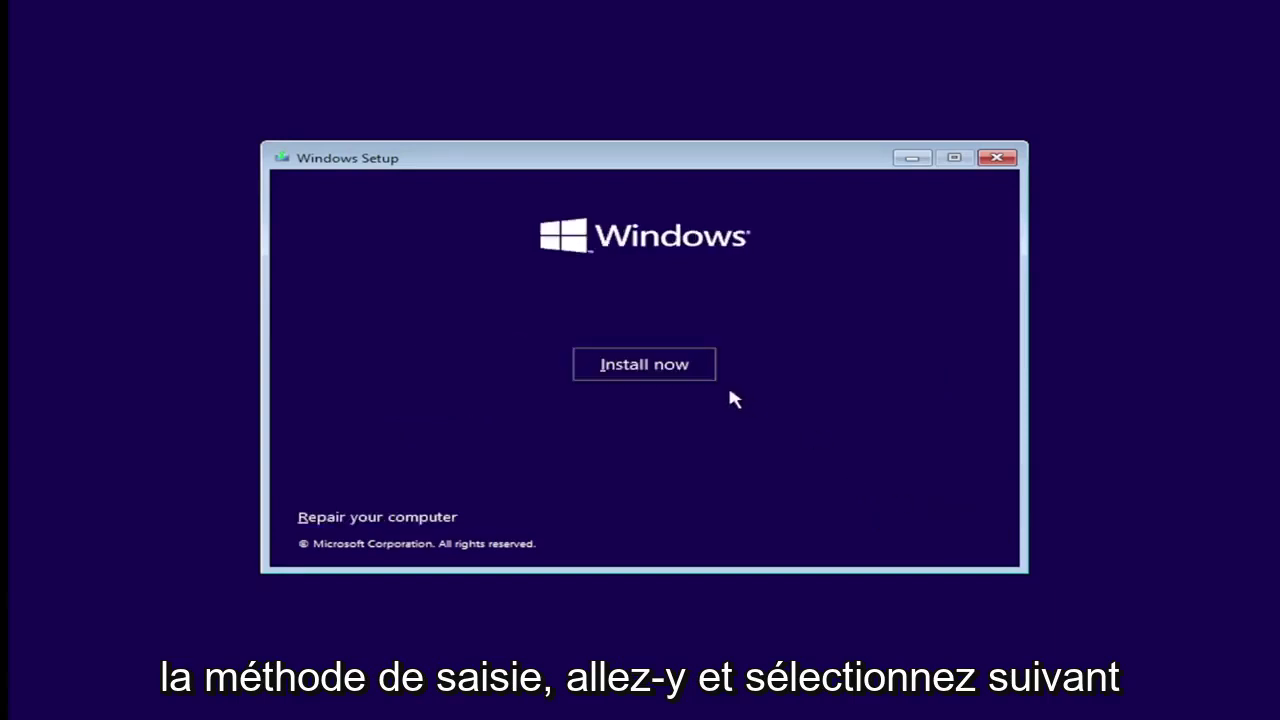
{"action": "left_click", "coordinate": [654, 365]}
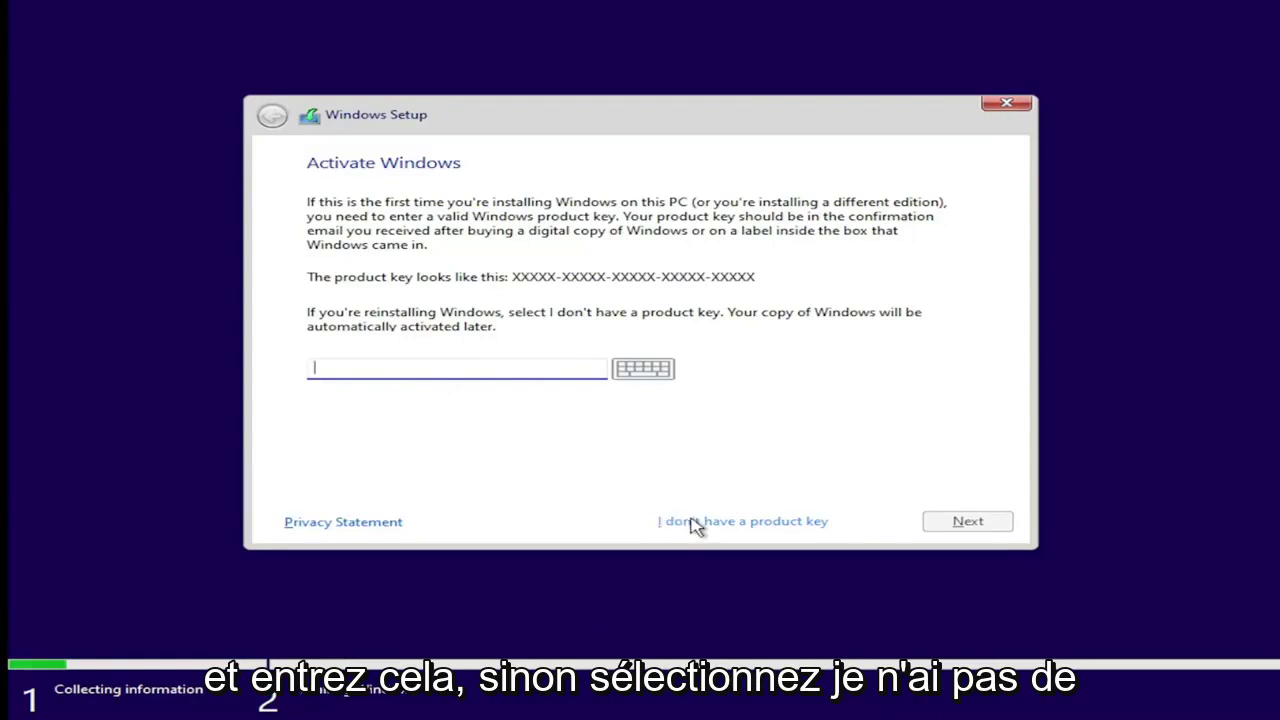
{"action": "left_click", "coordinate": [727, 521]}
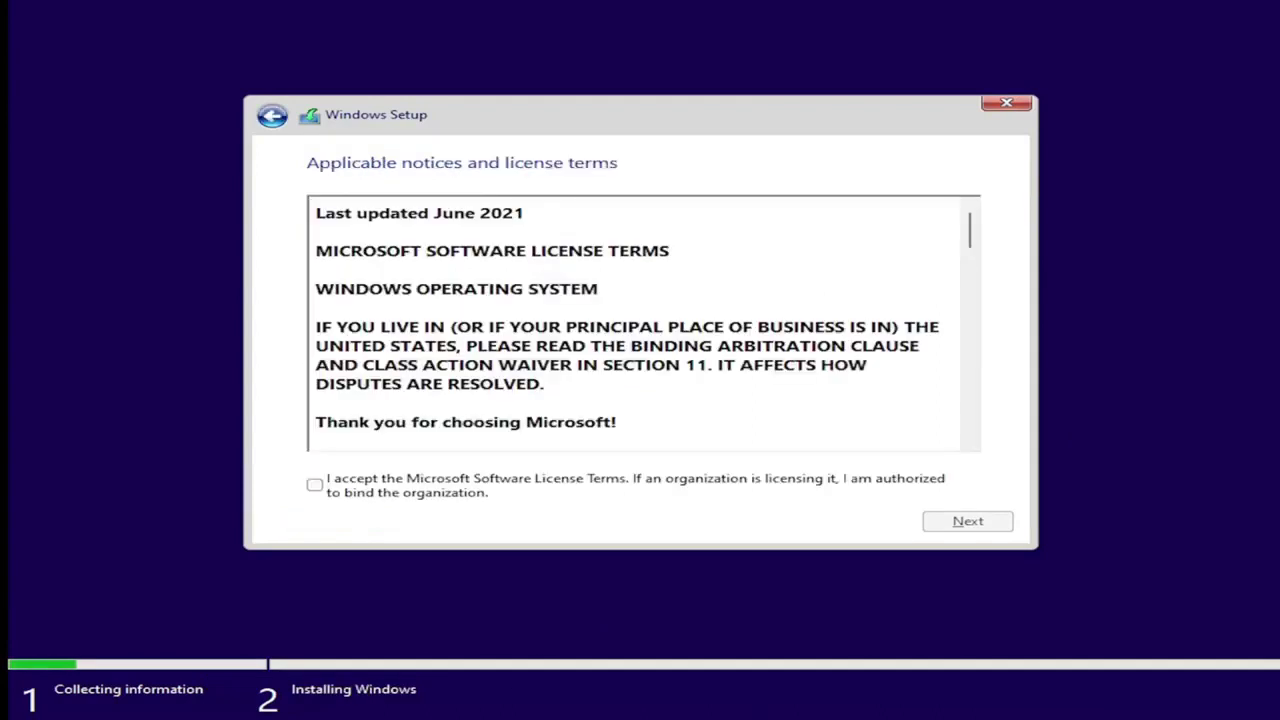
{"action": "left_click", "coordinate": [314, 487]}
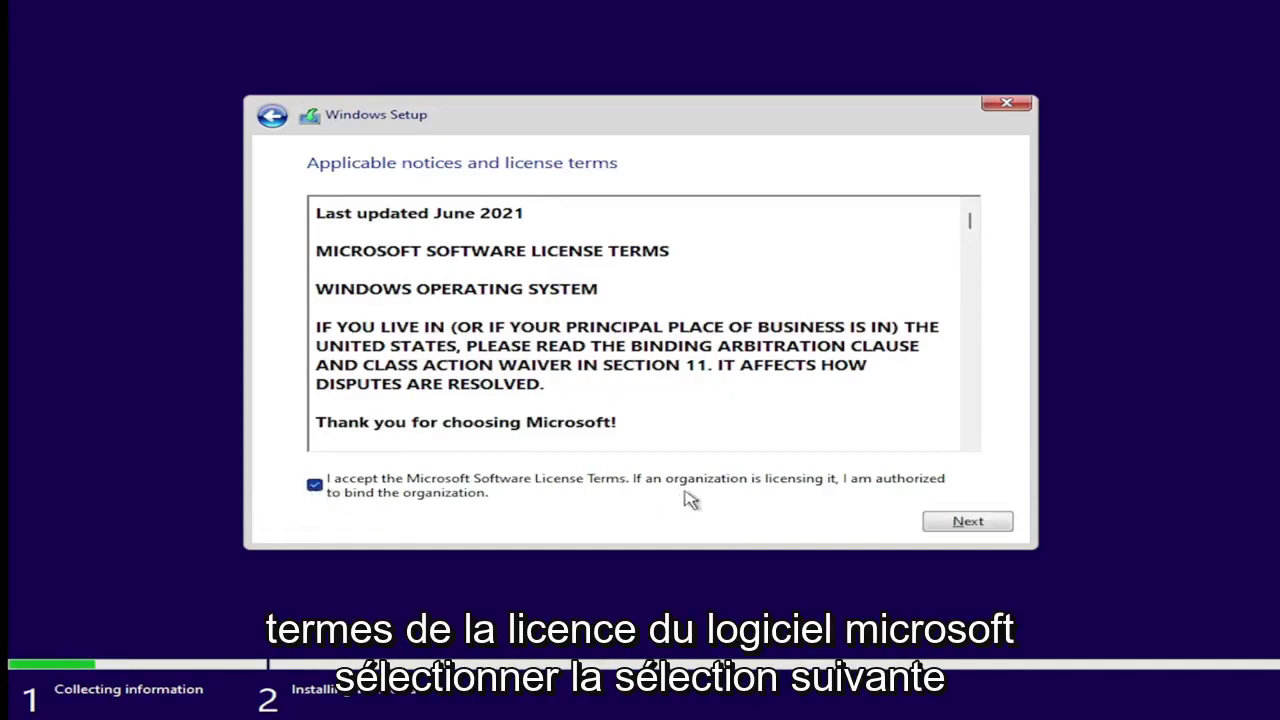
{"action": "left_click", "coordinate": [953, 523]}
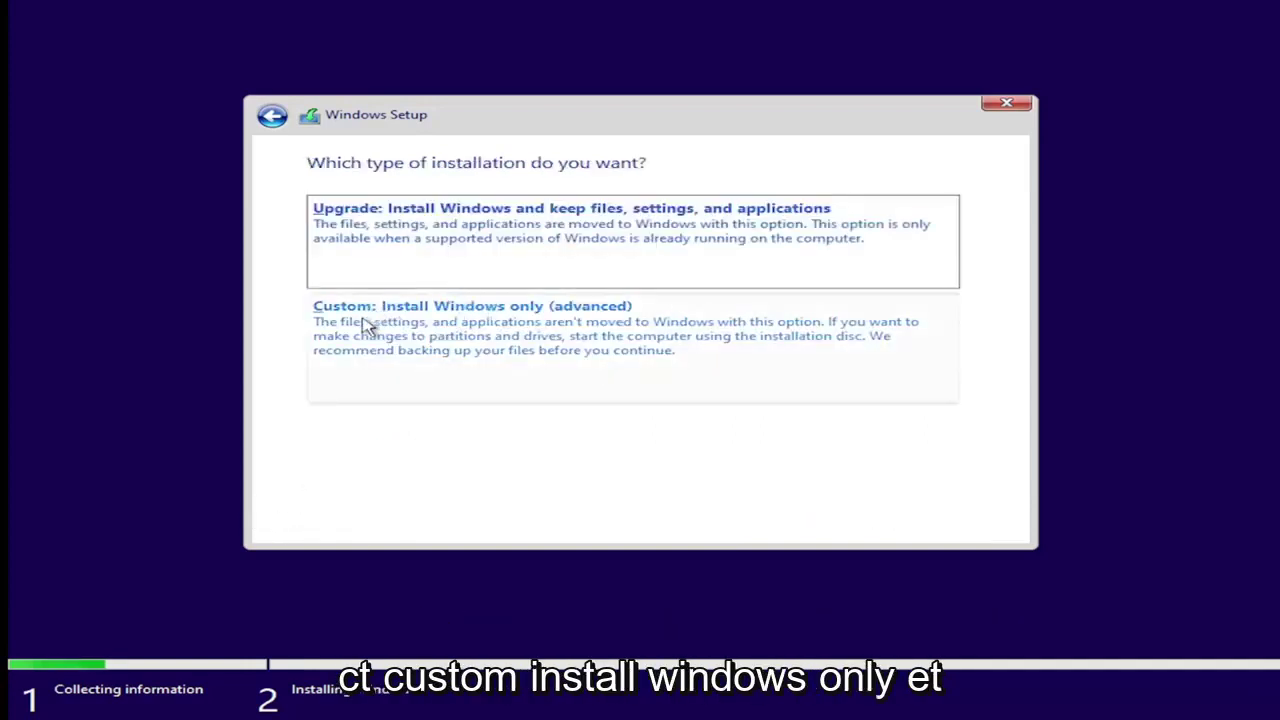
Step: Choose Custom: Install Windows only and install into the 15.0 GB Drive 0 Unallocated Space
{"action": "left_click", "coordinate": [566, 346]}
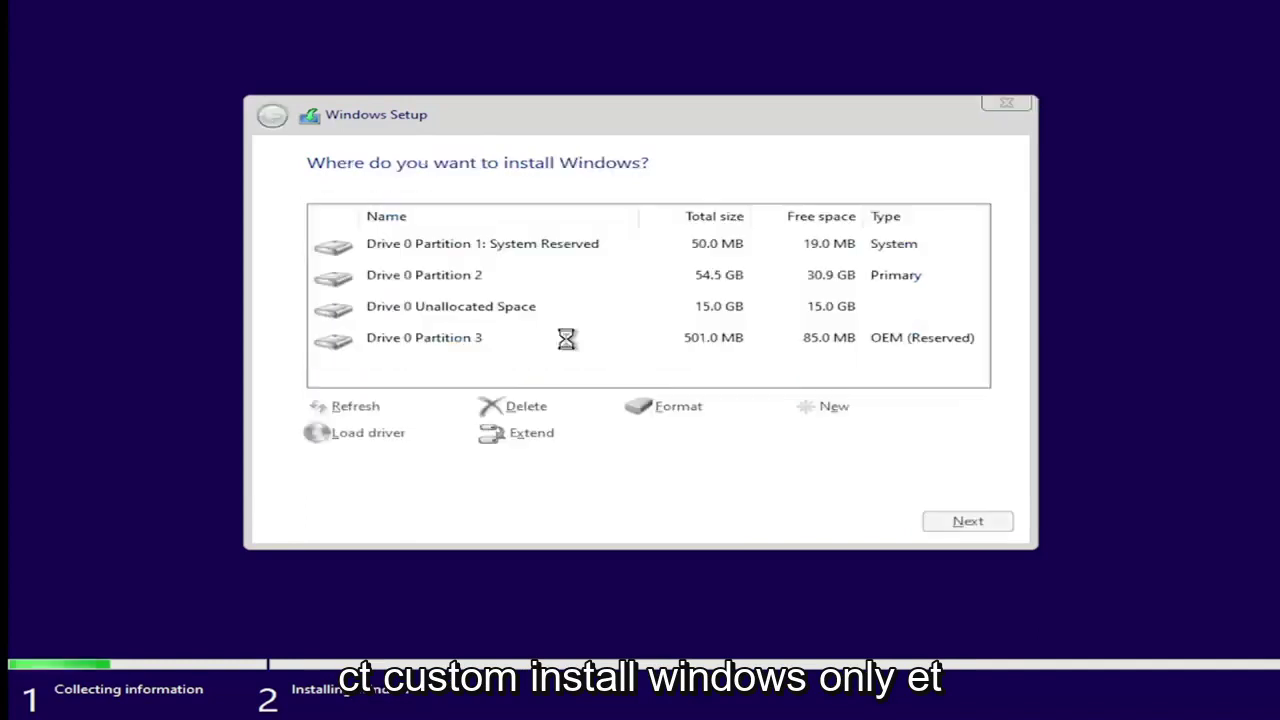
{"action": "left_click", "coordinate": [448, 318]}
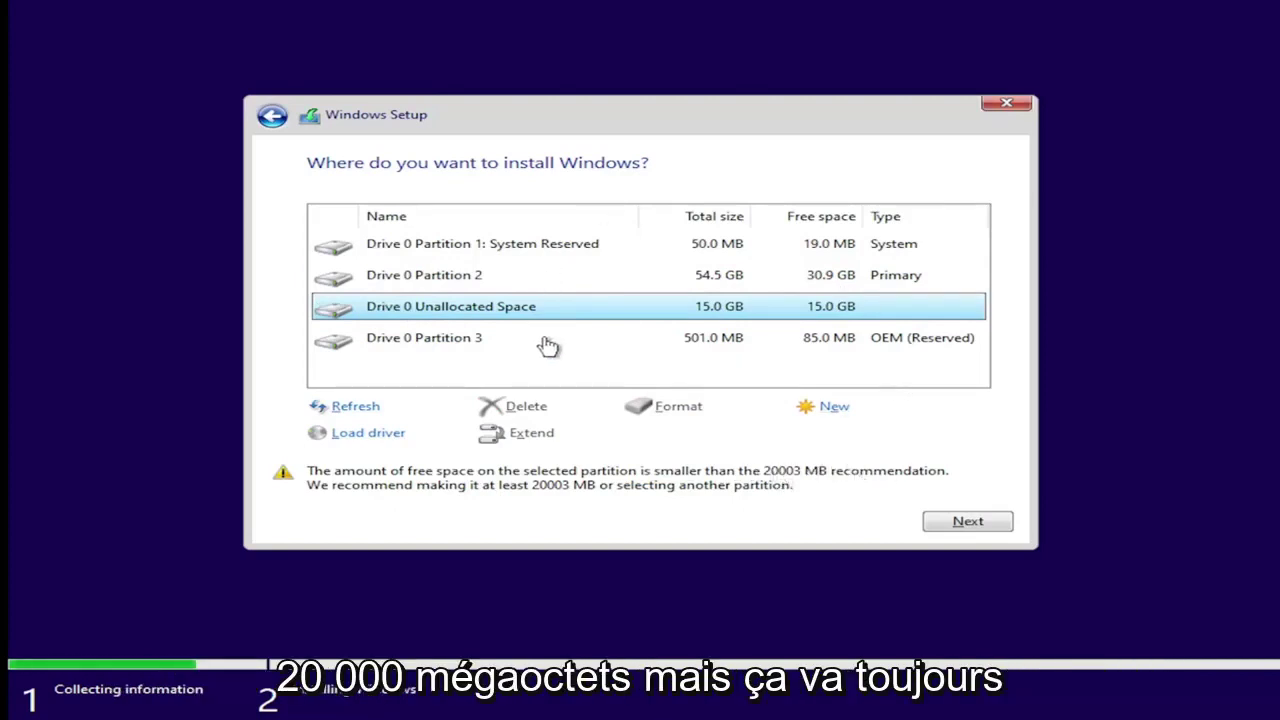
{"action": "left_click", "coordinate": [960, 528]}
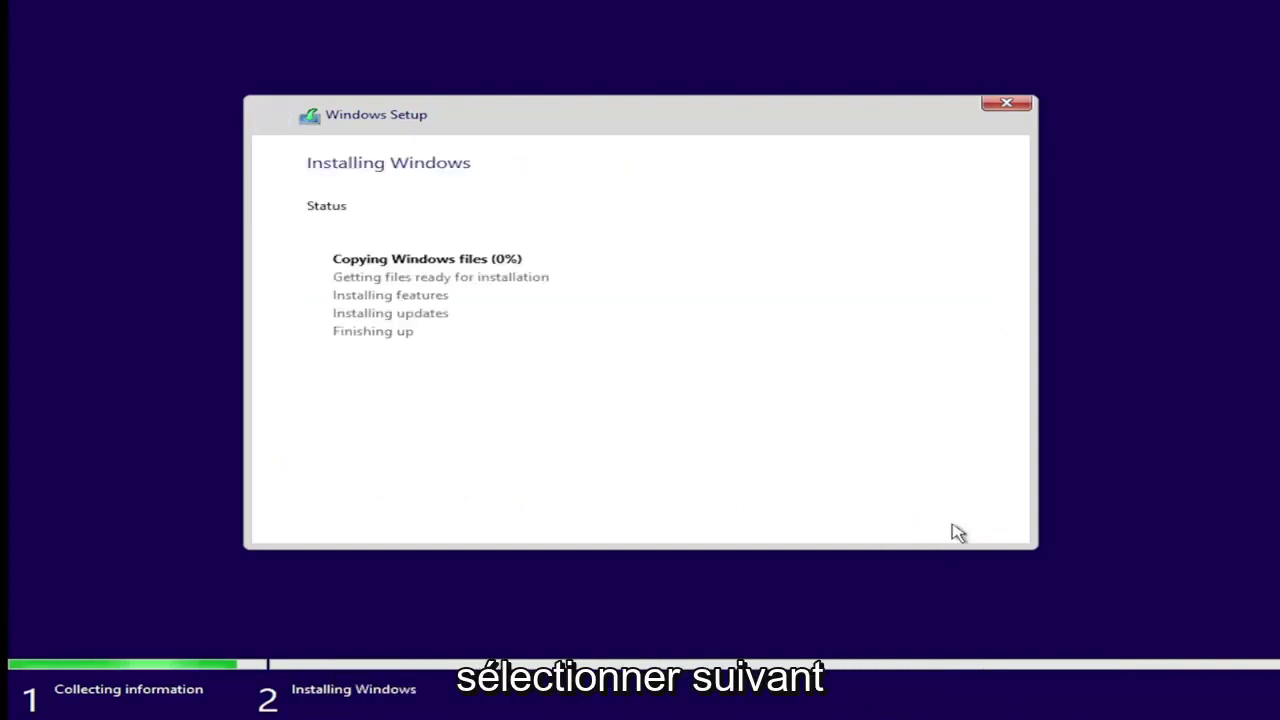